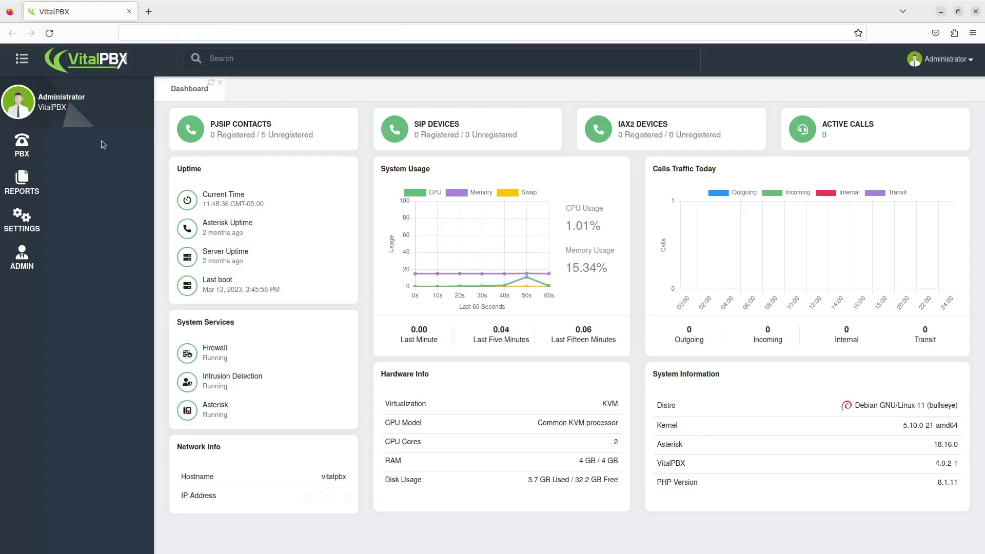
Step: Open a blank IVR form via PBX > Incoming Call Tools > IVR
left_click(32, 152)
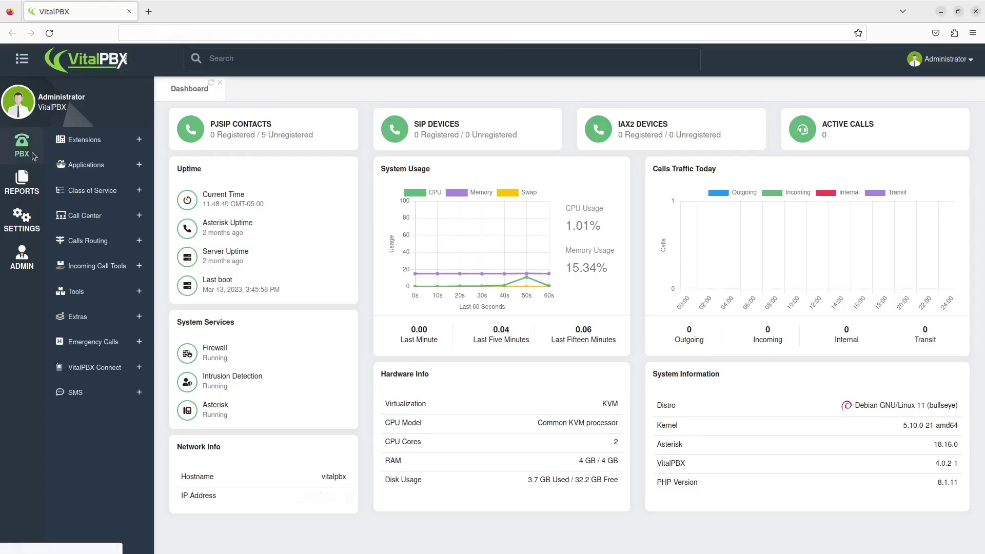
left_click(95, 267)
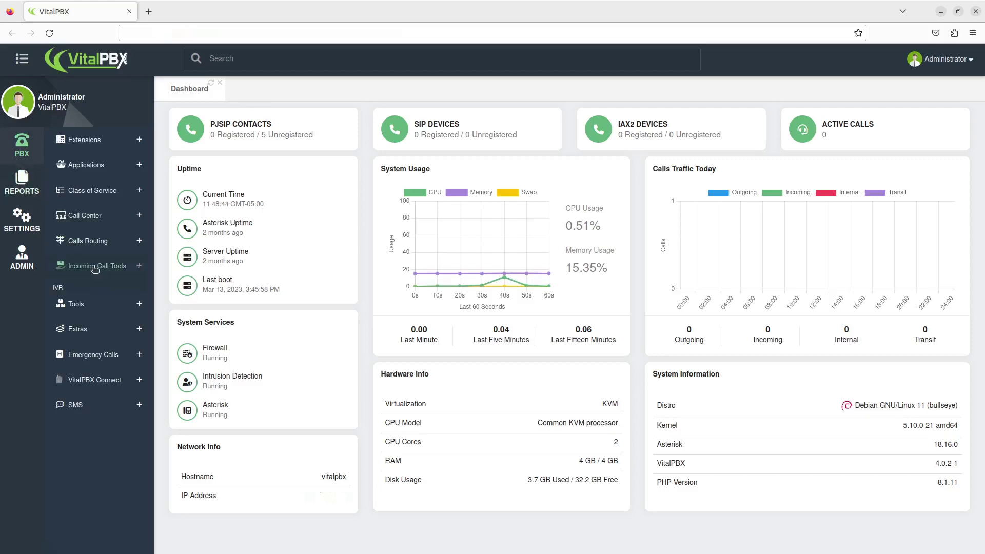
left_click(84, 290)
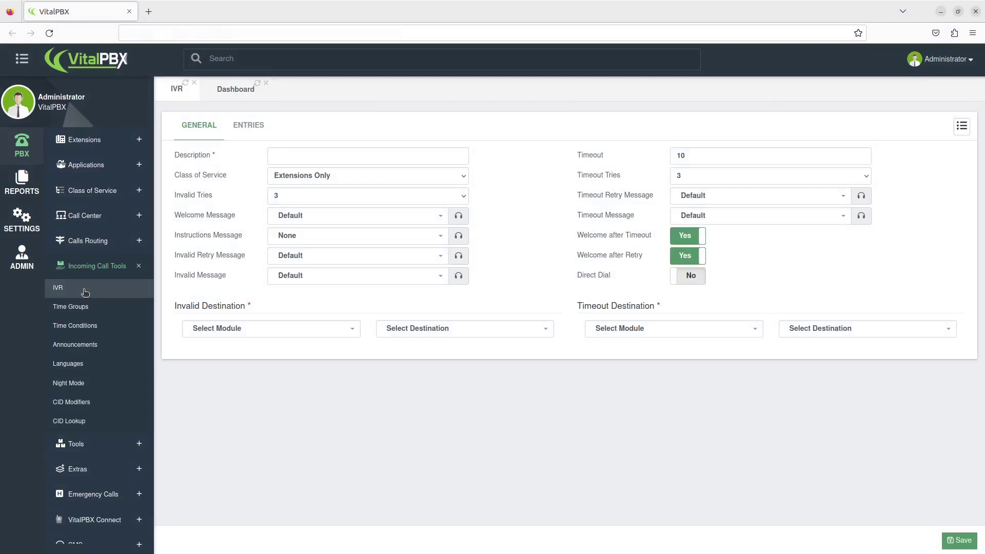
Step: Enter 'New IVR' as the description, leaving Extensions Only, 3 invalid tries and Default welcome message
left_click(329, 155)
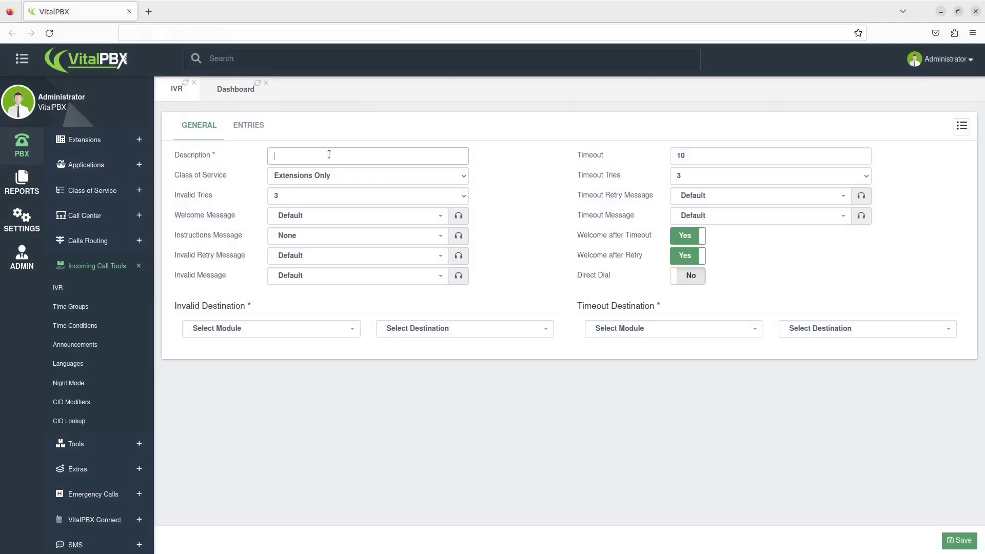
type("New IVR")
left_click(343, 175)
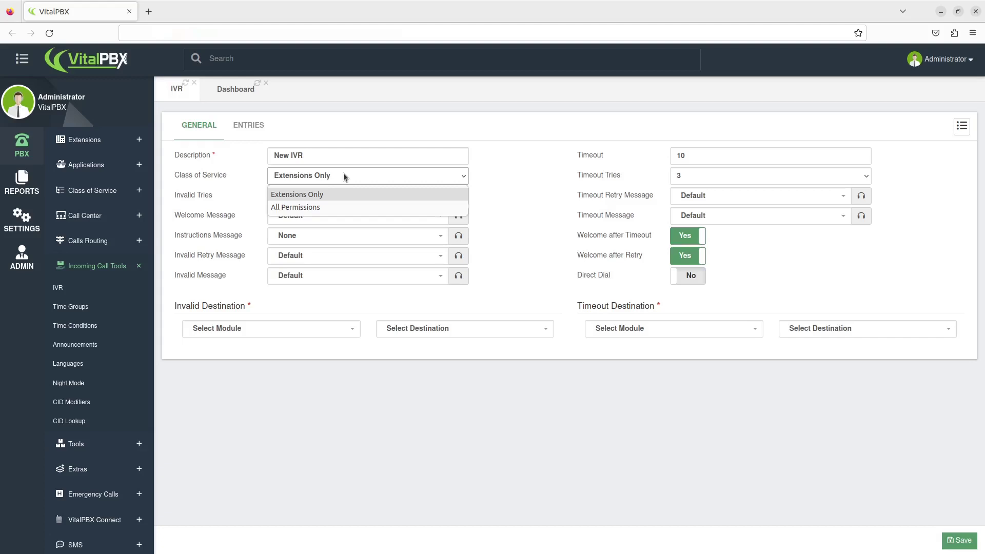
left_click(344, 176)
left_click(334, 197)
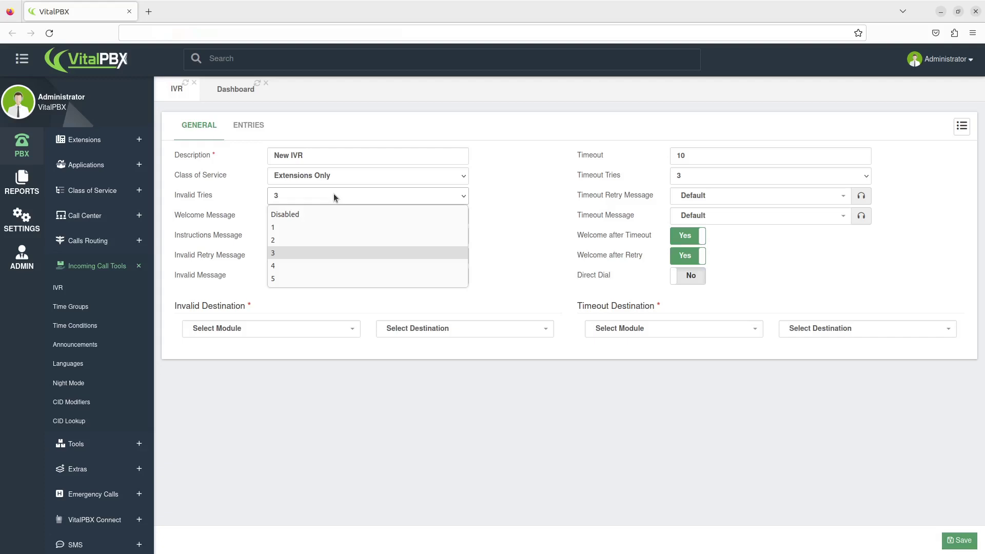
left_click(333, 193)
left_click(340, 217)
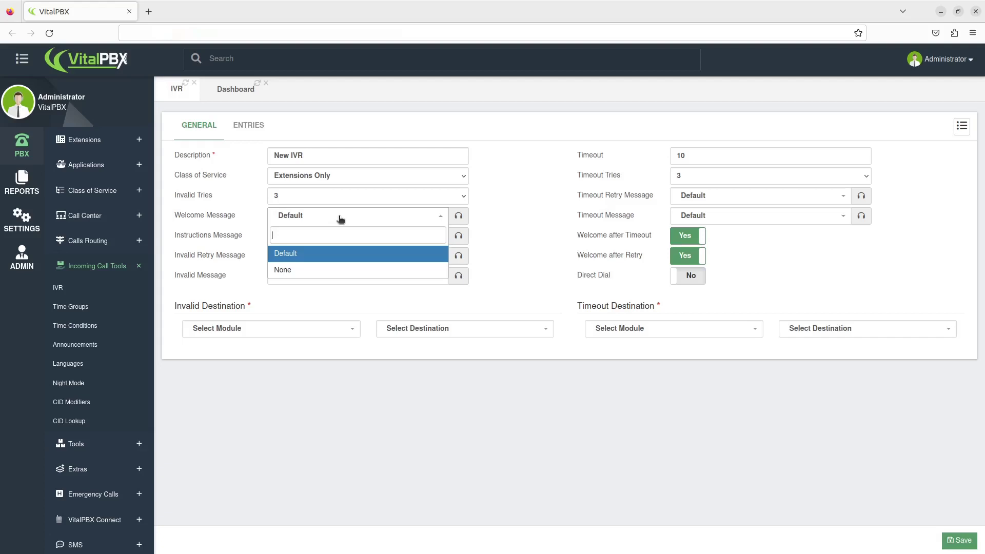
left_click(340, 219)
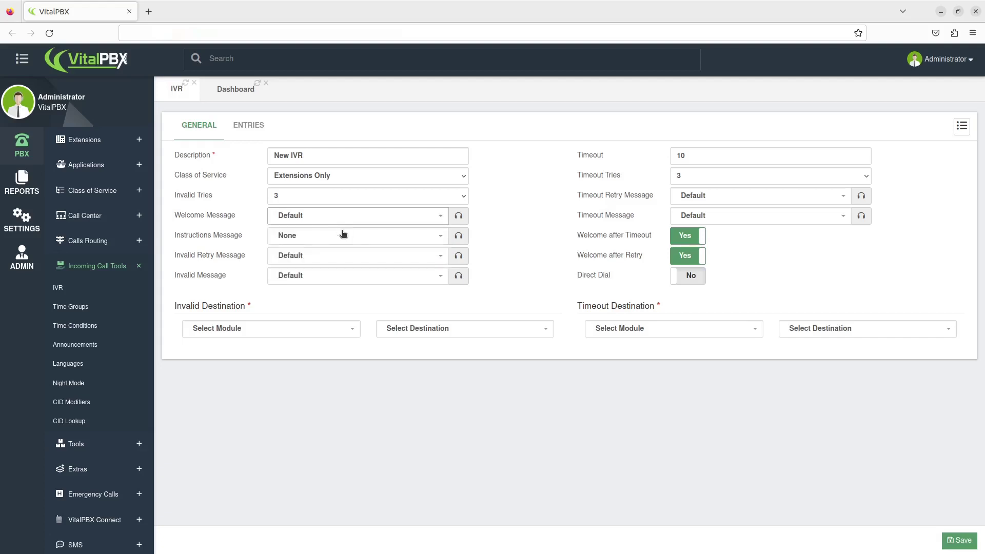
left_click(343, 240)
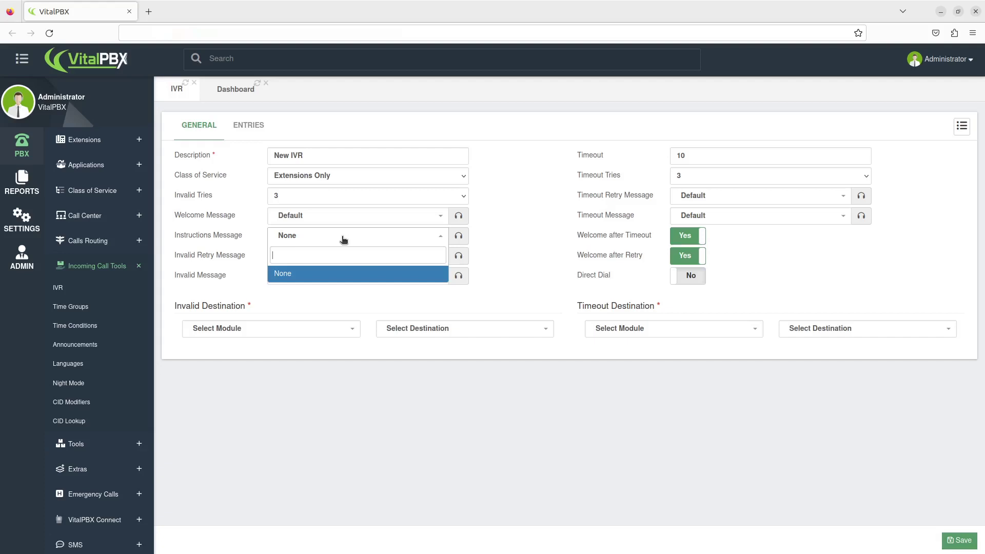
left_click(343, 236)
left_click(346, 256)
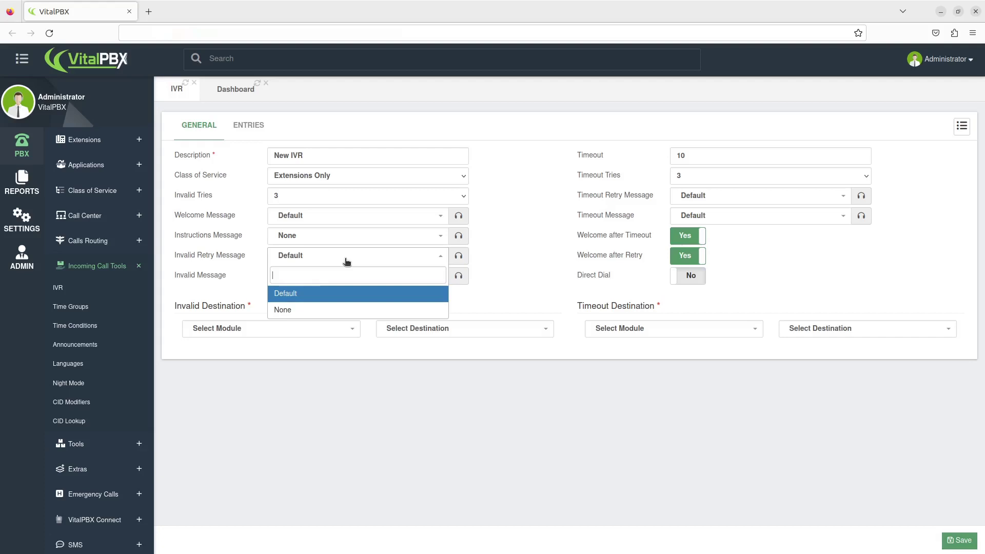
left_click(347, 261)
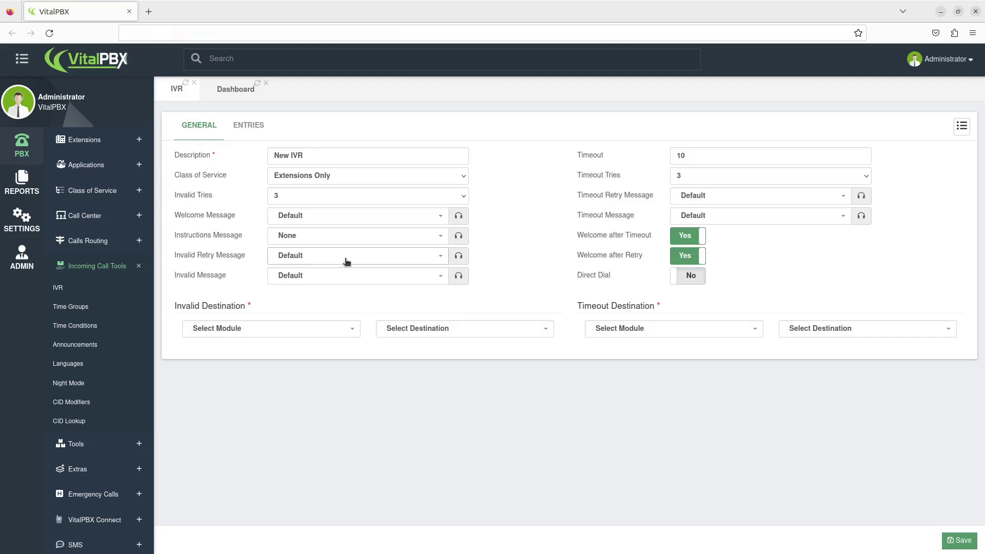
left_click(346, 282)
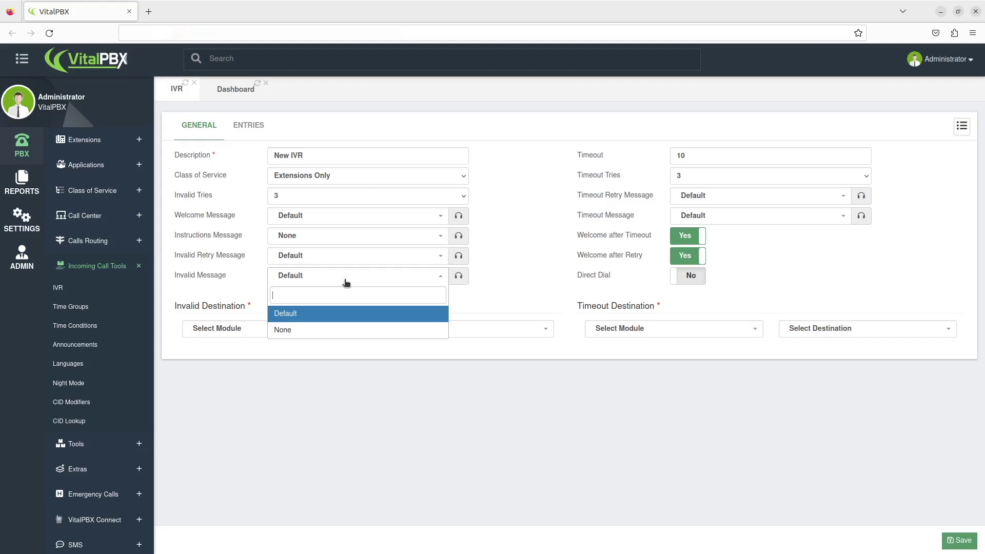
left_click(345, 280)
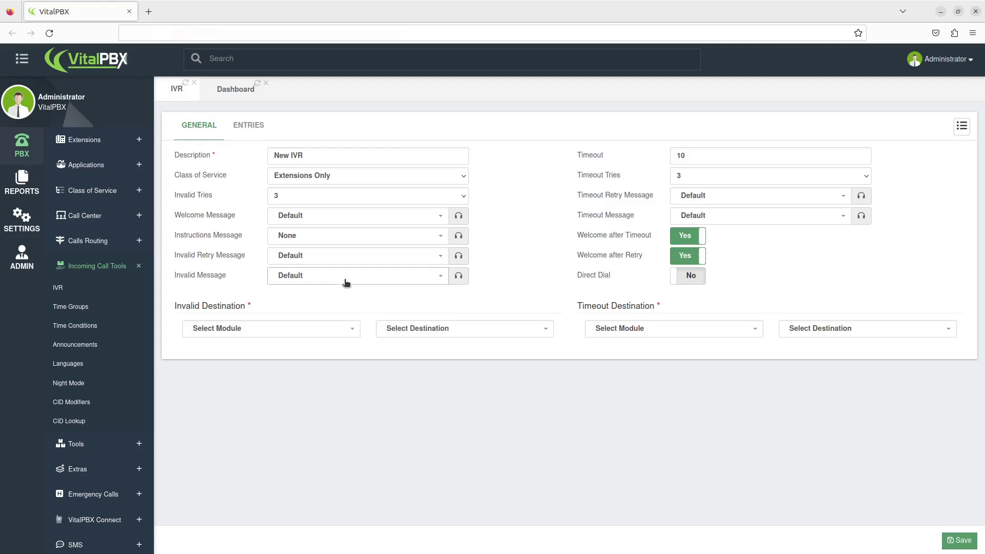
Step: Change the timeout from 10 to 5, leaving 3 timeout tries and Default timeout messages
left_click(715, 155)
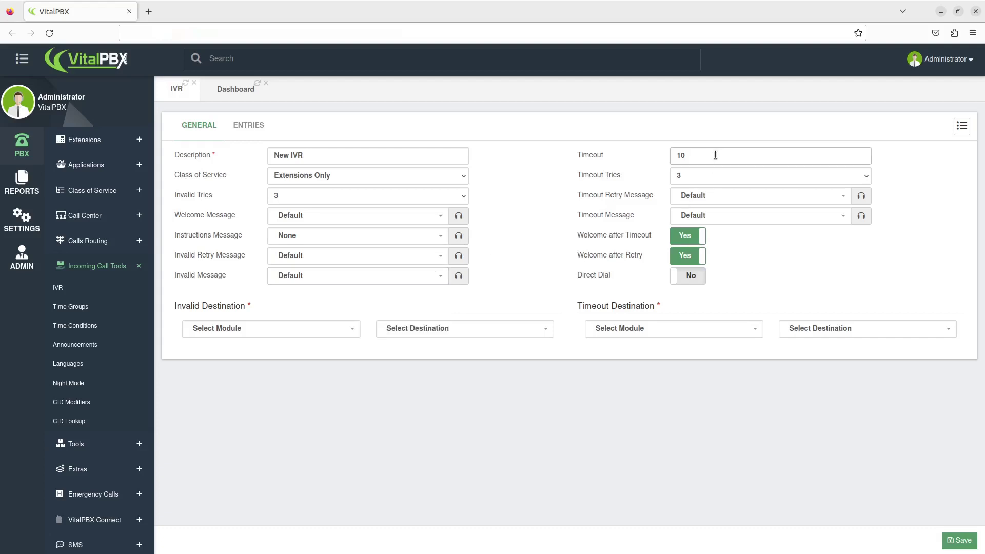
key("BackSpace")
key("BackSpace")
type("5")
left_click(718, 182)
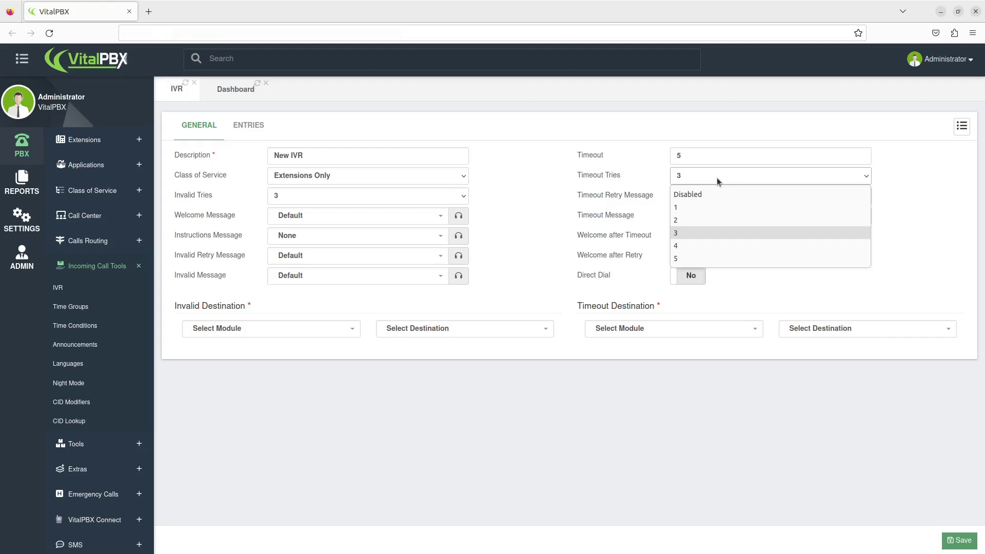
left_click(718, 181)
left_click(721, 197)
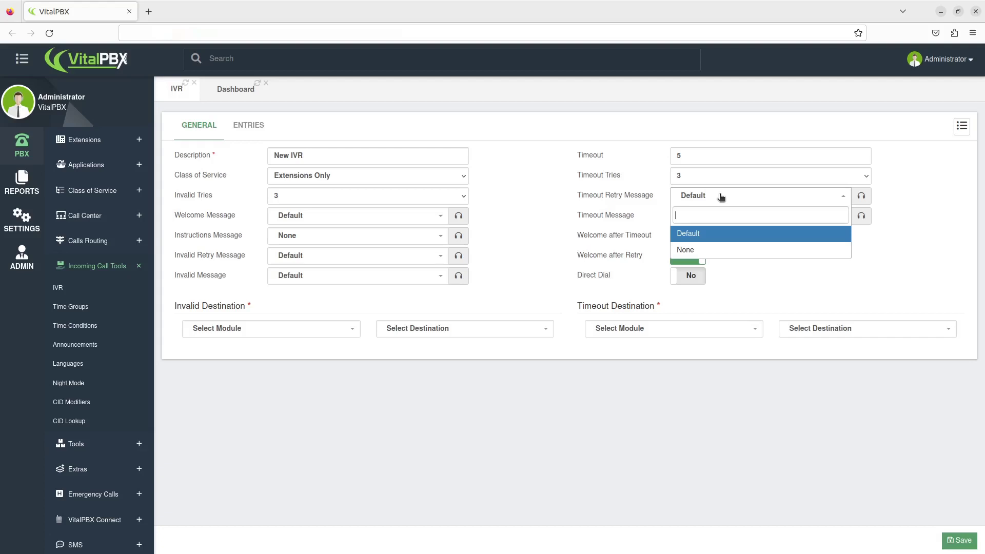
left_click(721, 198)
left_click(731, 218)
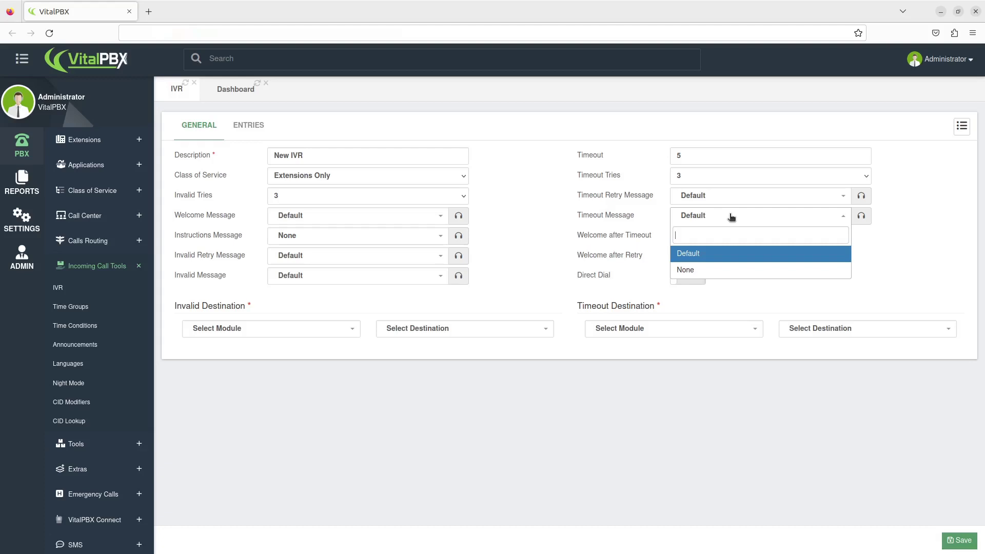
left_click(732, 217)
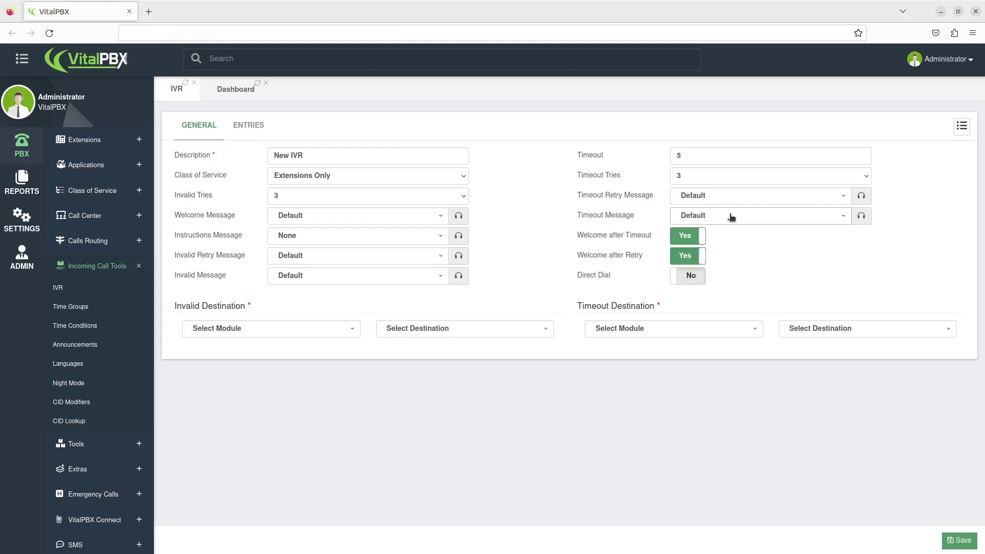
left_click(704, 235)
left_click(703, 236)
left_click(701, 256)
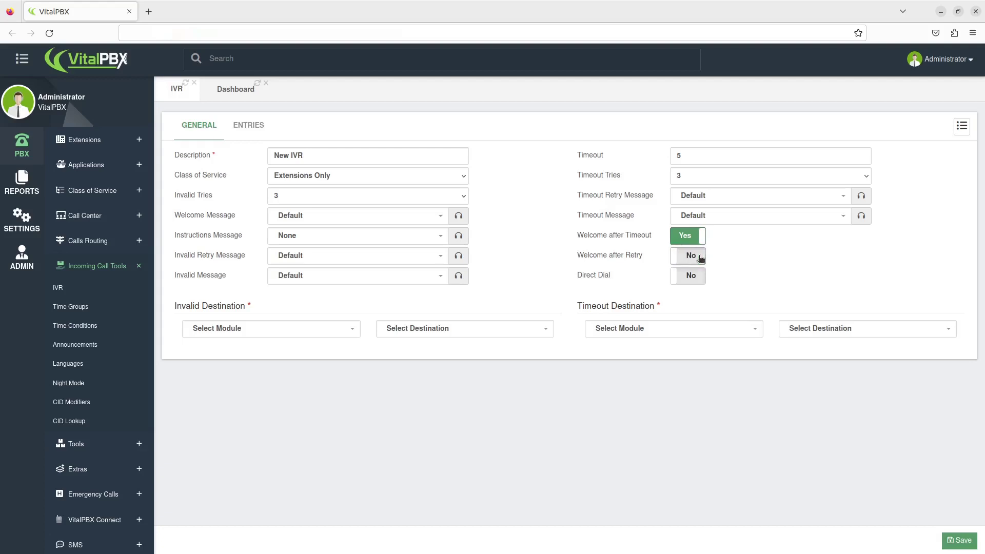
left_click(701, 256)
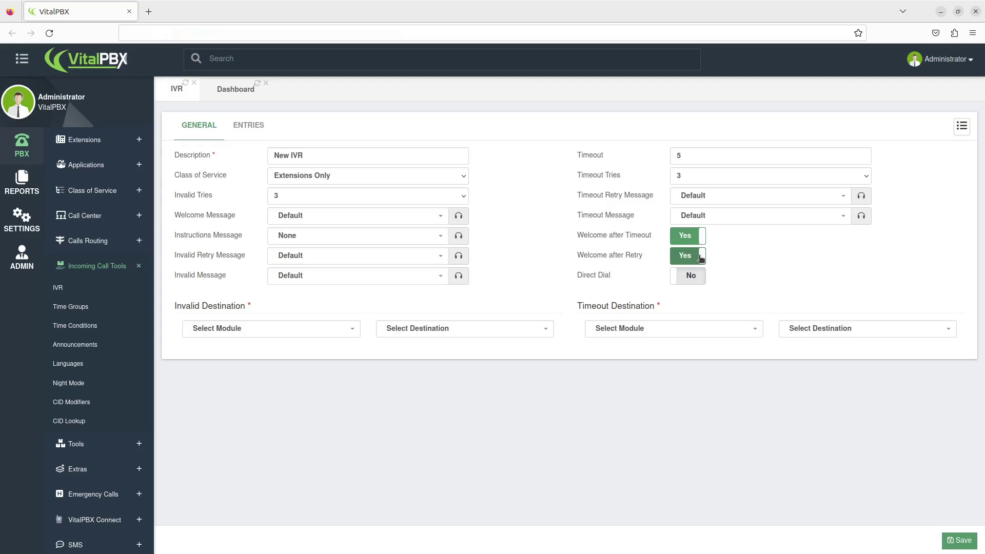
left_click(697, 274)
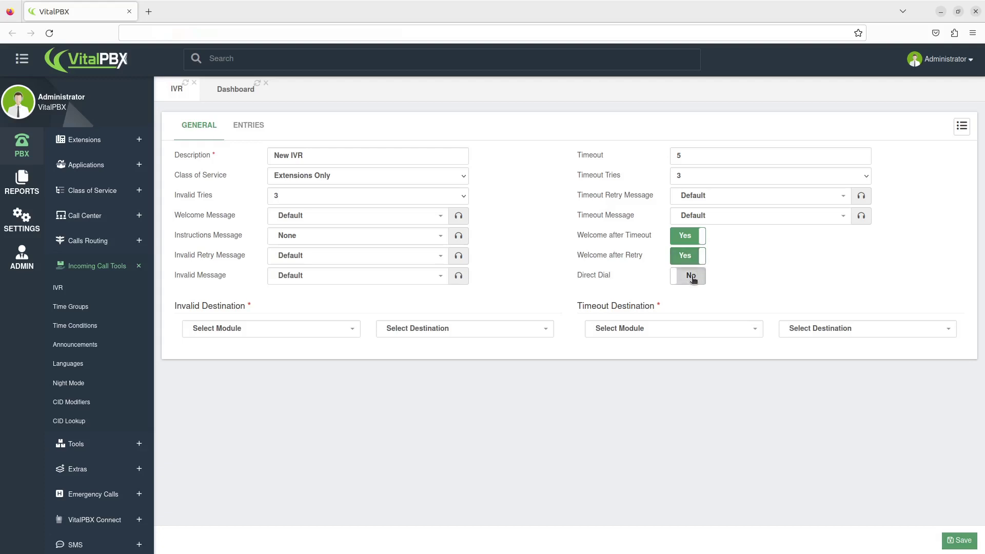
left_click(458, 177)
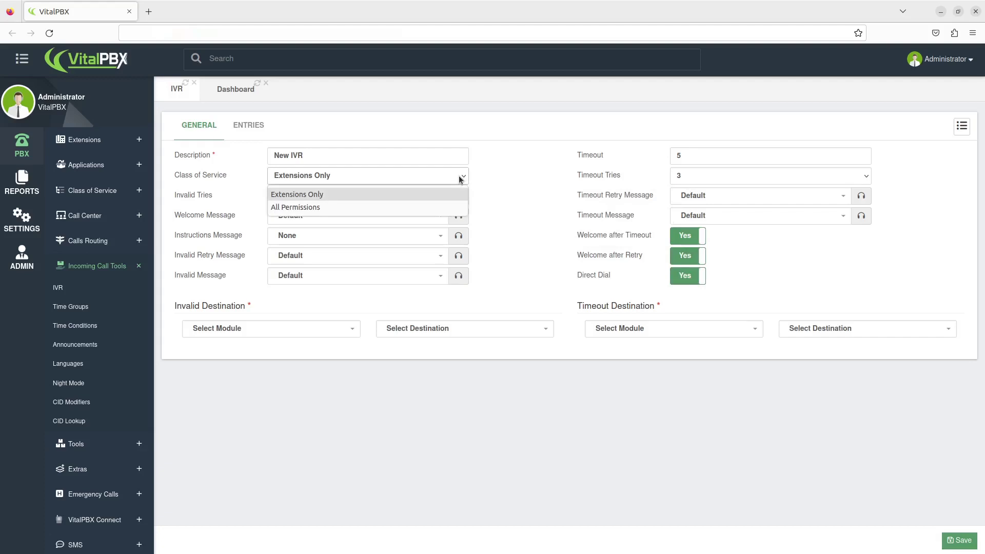
left_click(459, 175)
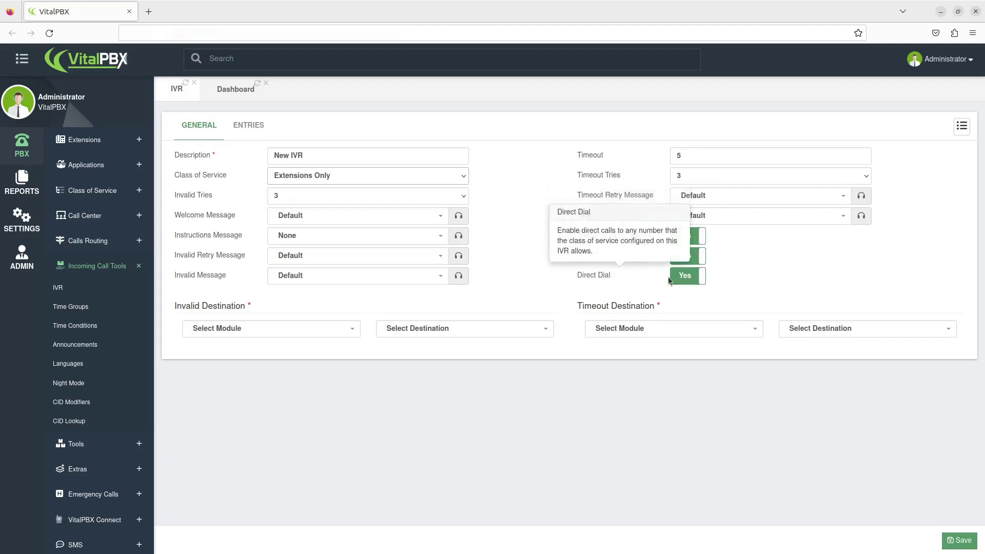
left_click(687, 276)
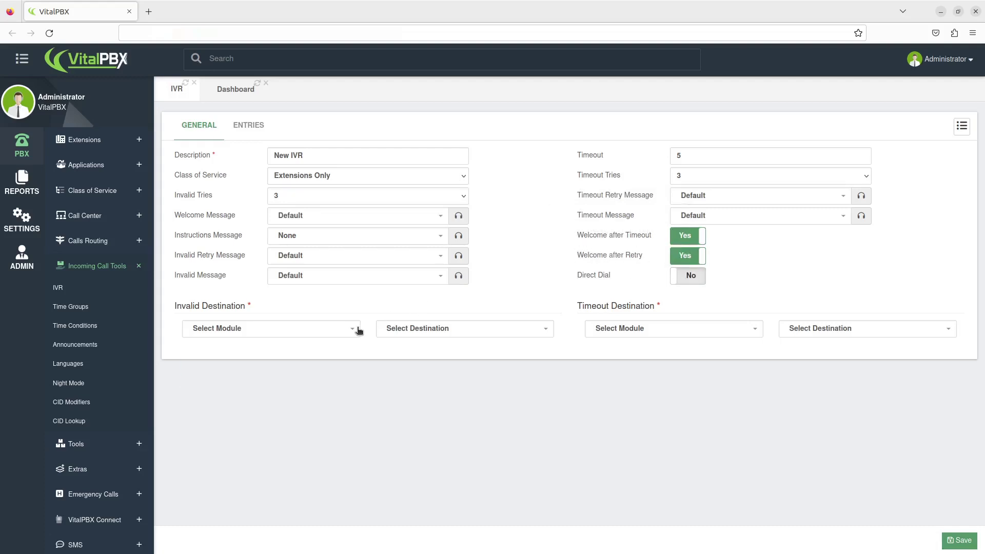
Step: Point the Invalid Destination to extension 105 through the Extensions module
left_click(358, 329)
scroll(313, 381, "down", 1)
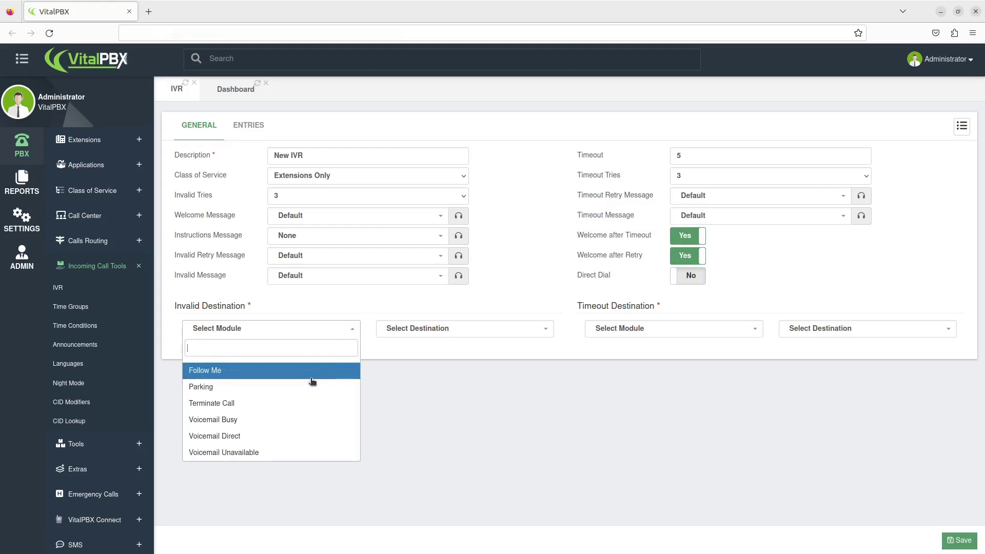
scroll(312, 381, "up", 1)
left_click(312, 382)
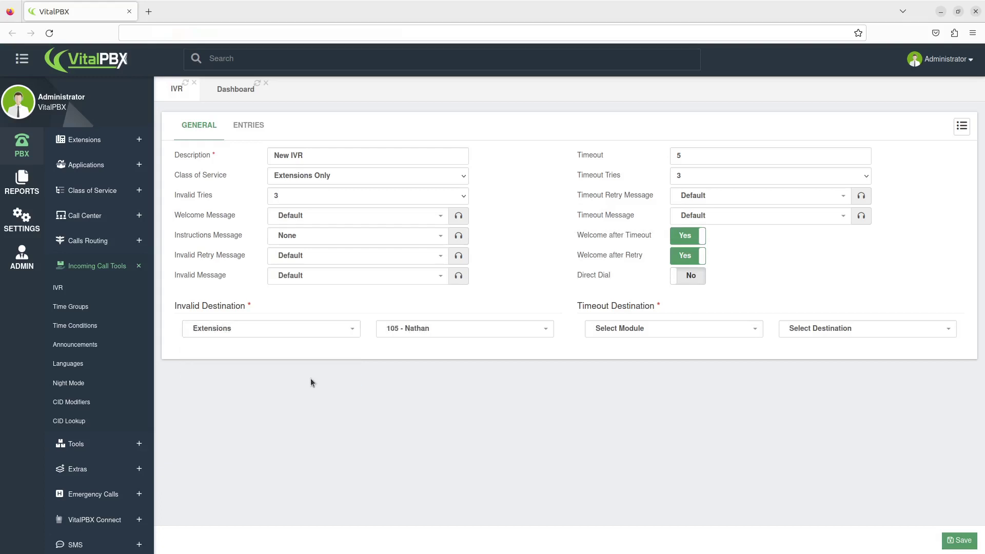
Step: Point the Timeout Destination to extension 105 through the Extensions module
left_click(608, 331)
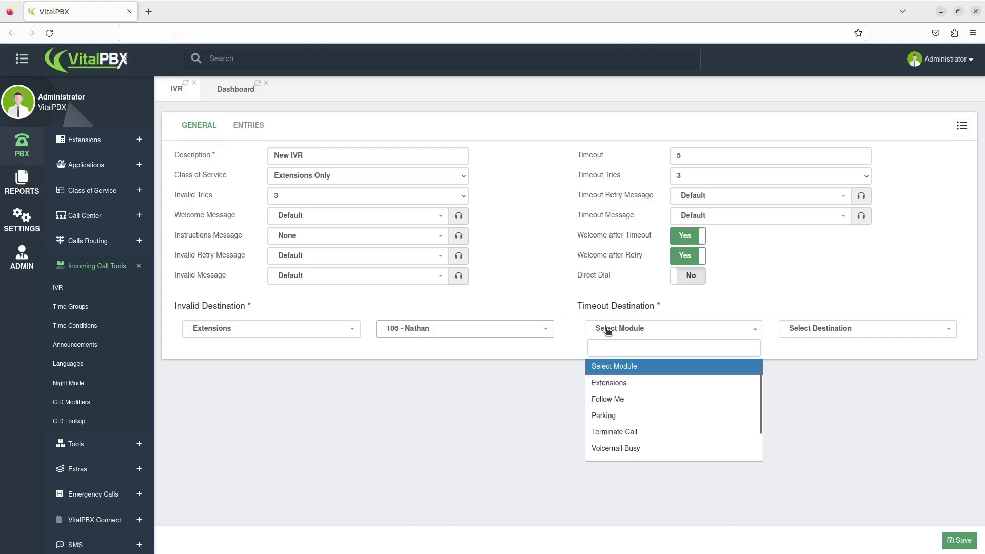
left_click(618, 381)
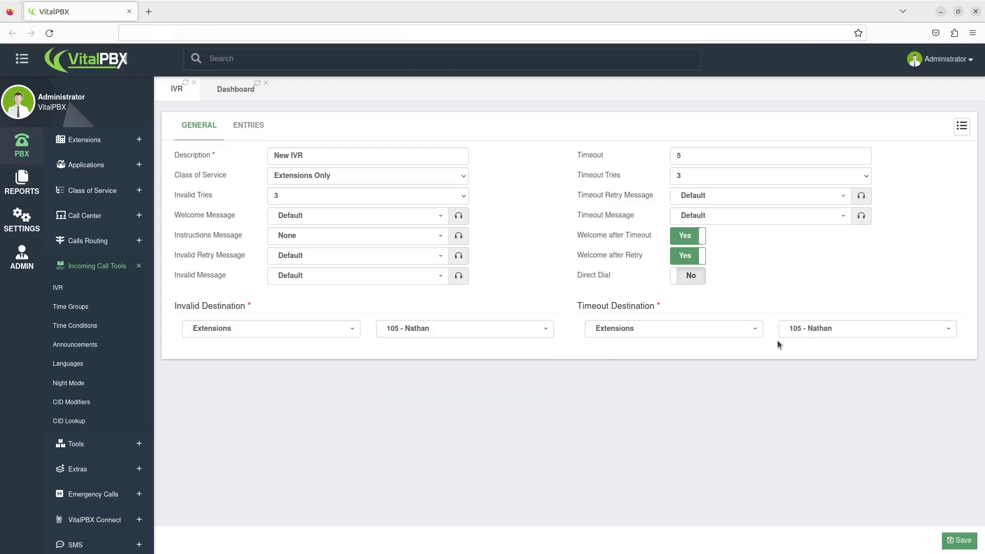
left_click(802, 332)
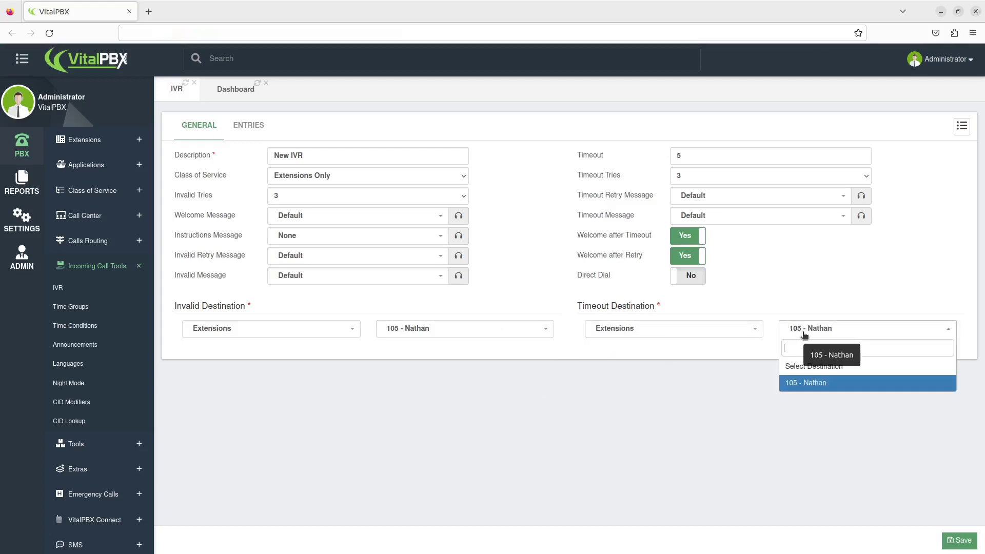
left_click(804, 333)
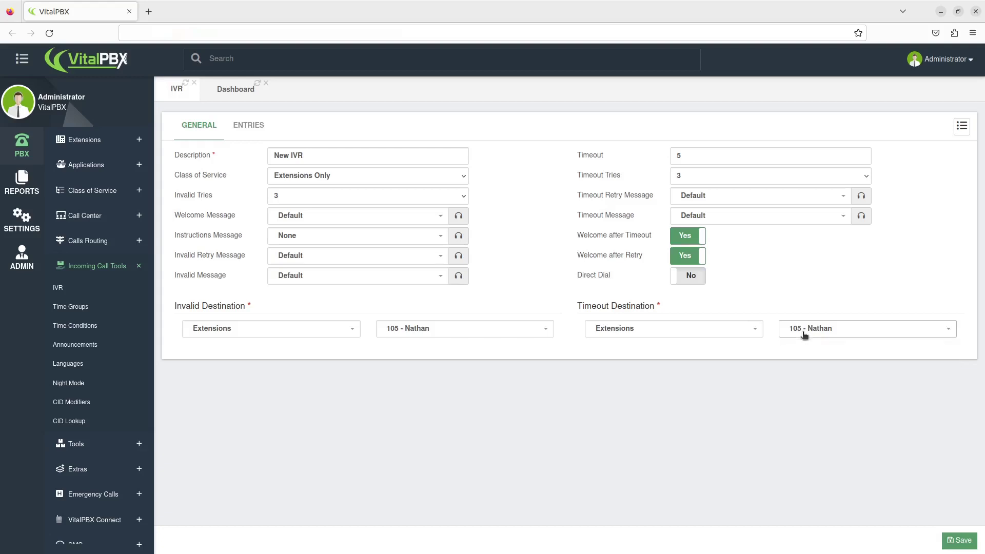
Step: Add an entry mapping digit 1 to Extensions module, extension 105, removing the extra empty row
left_click(257, 127)
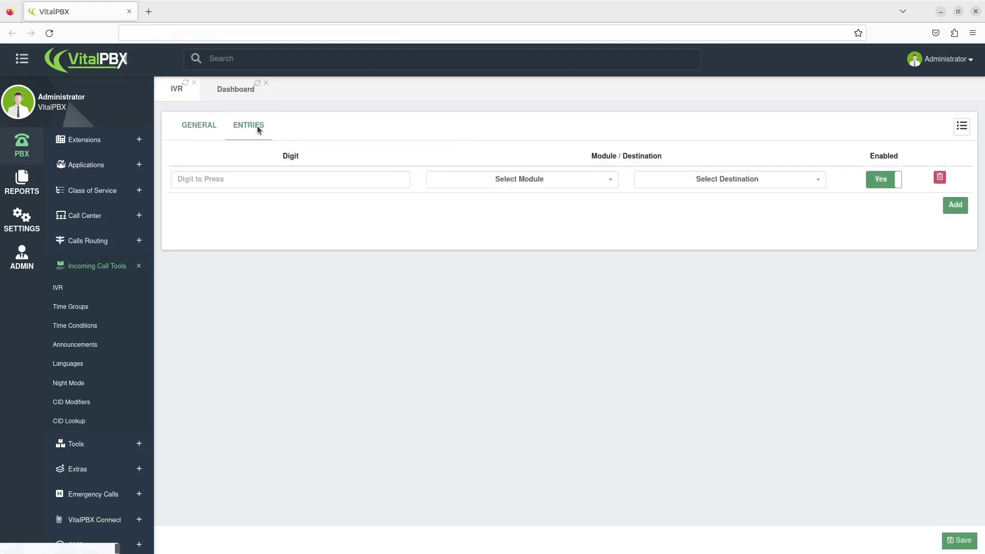
left_click(299, 181)
type("1")
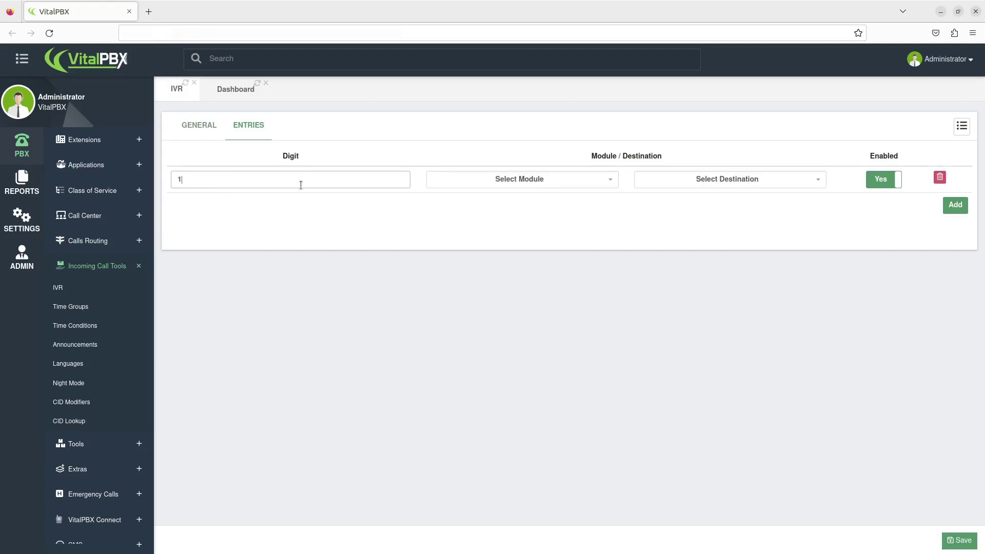
left_click(492, 181)
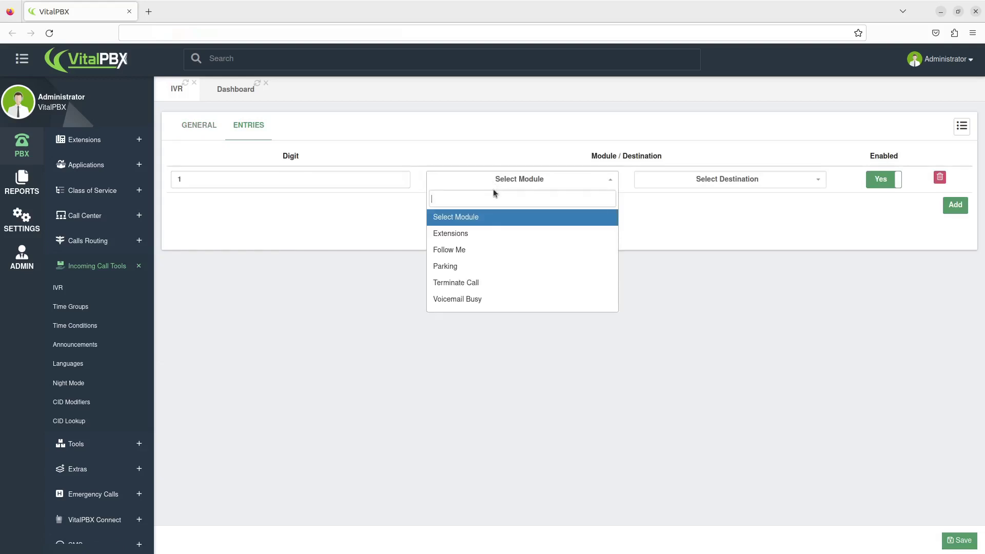
left_click(488, 234)
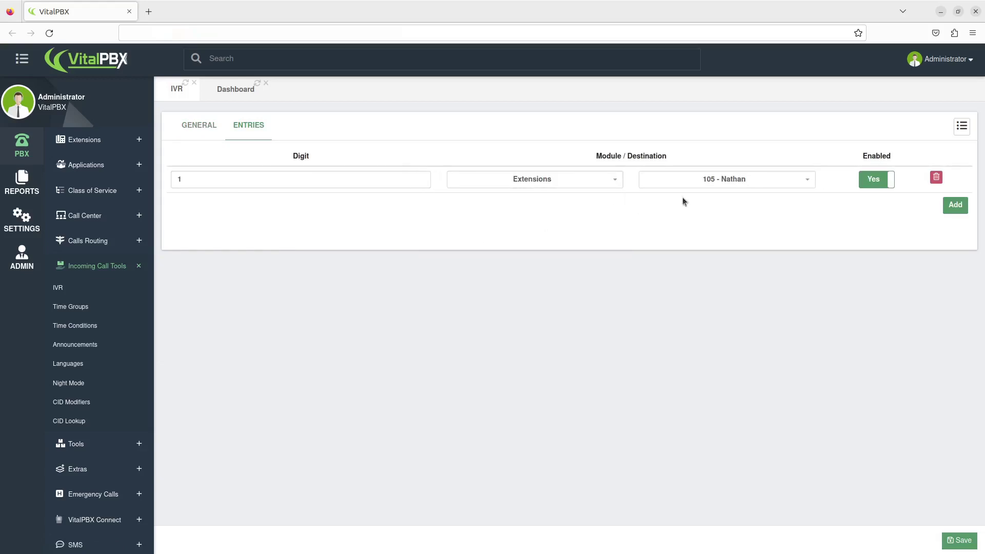
left_click(950, 208)
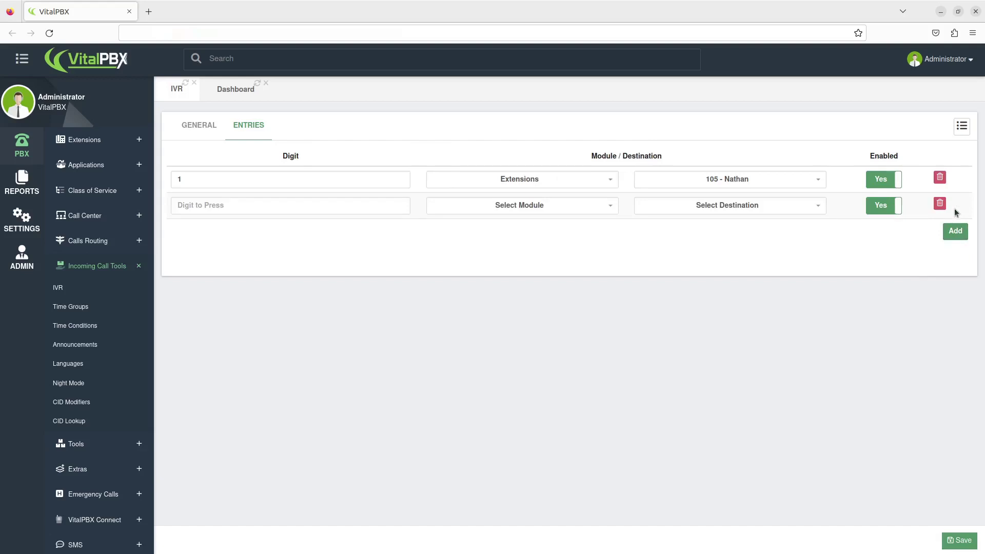
left_click(940, 205)
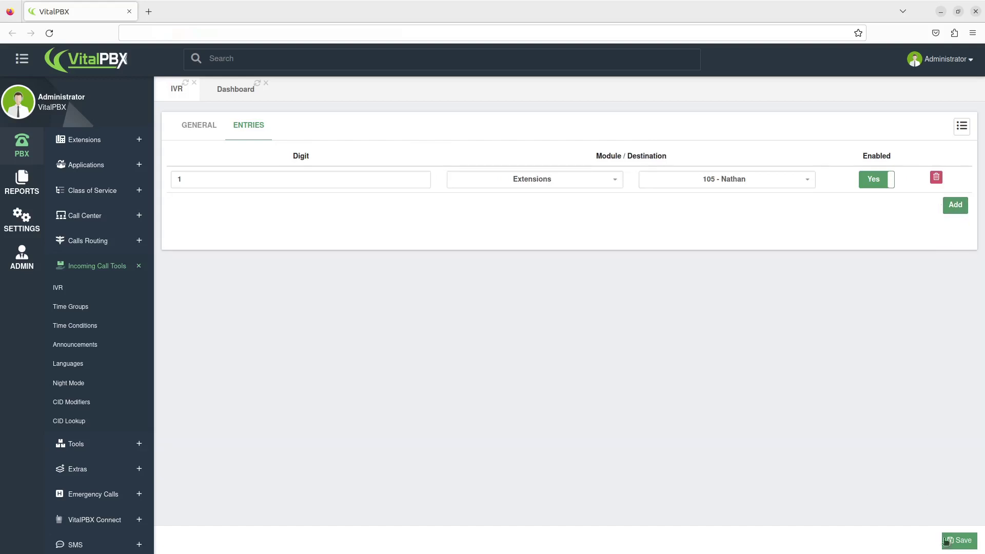
Step: Save the 'New IVR' and apply the pending changes from the header icon
left_click(959, 540)
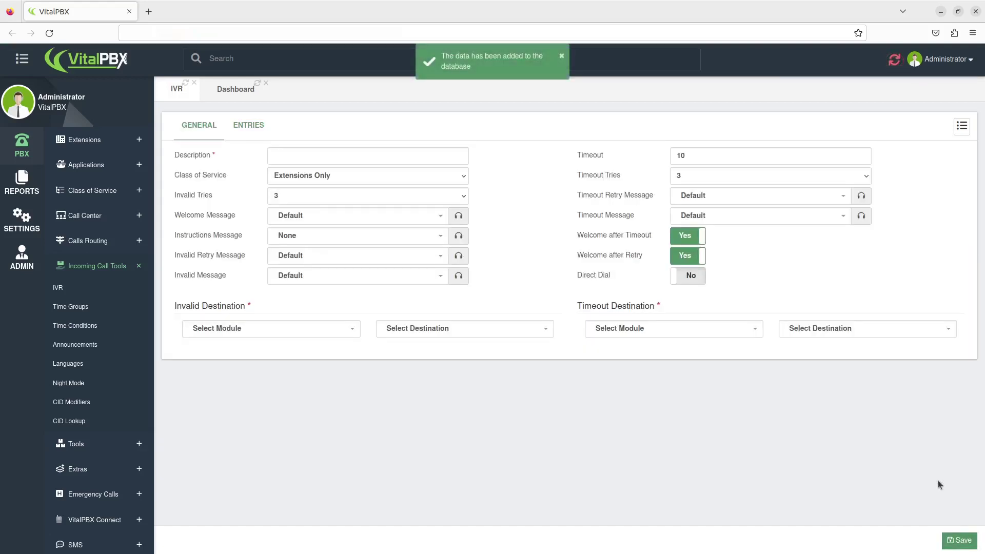
left_click(891, 63)
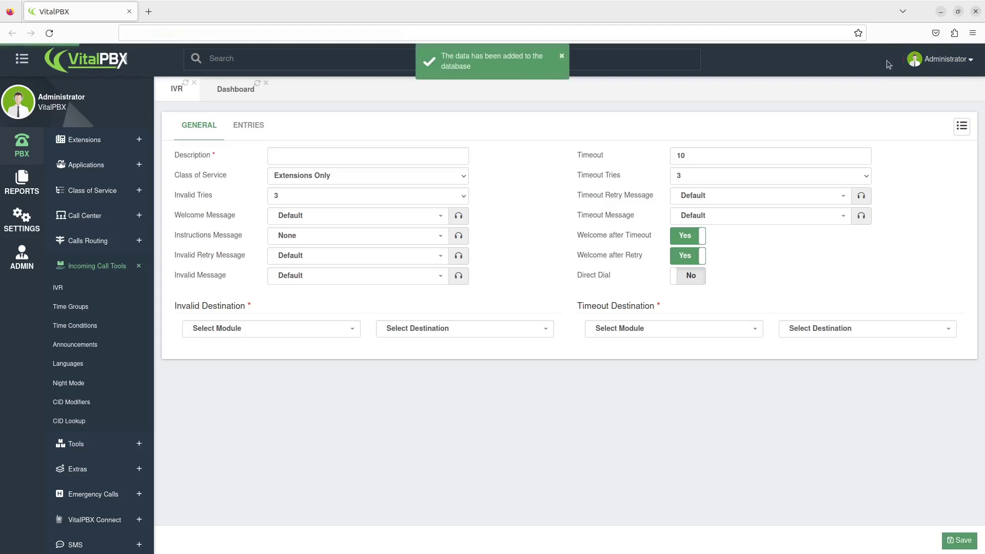